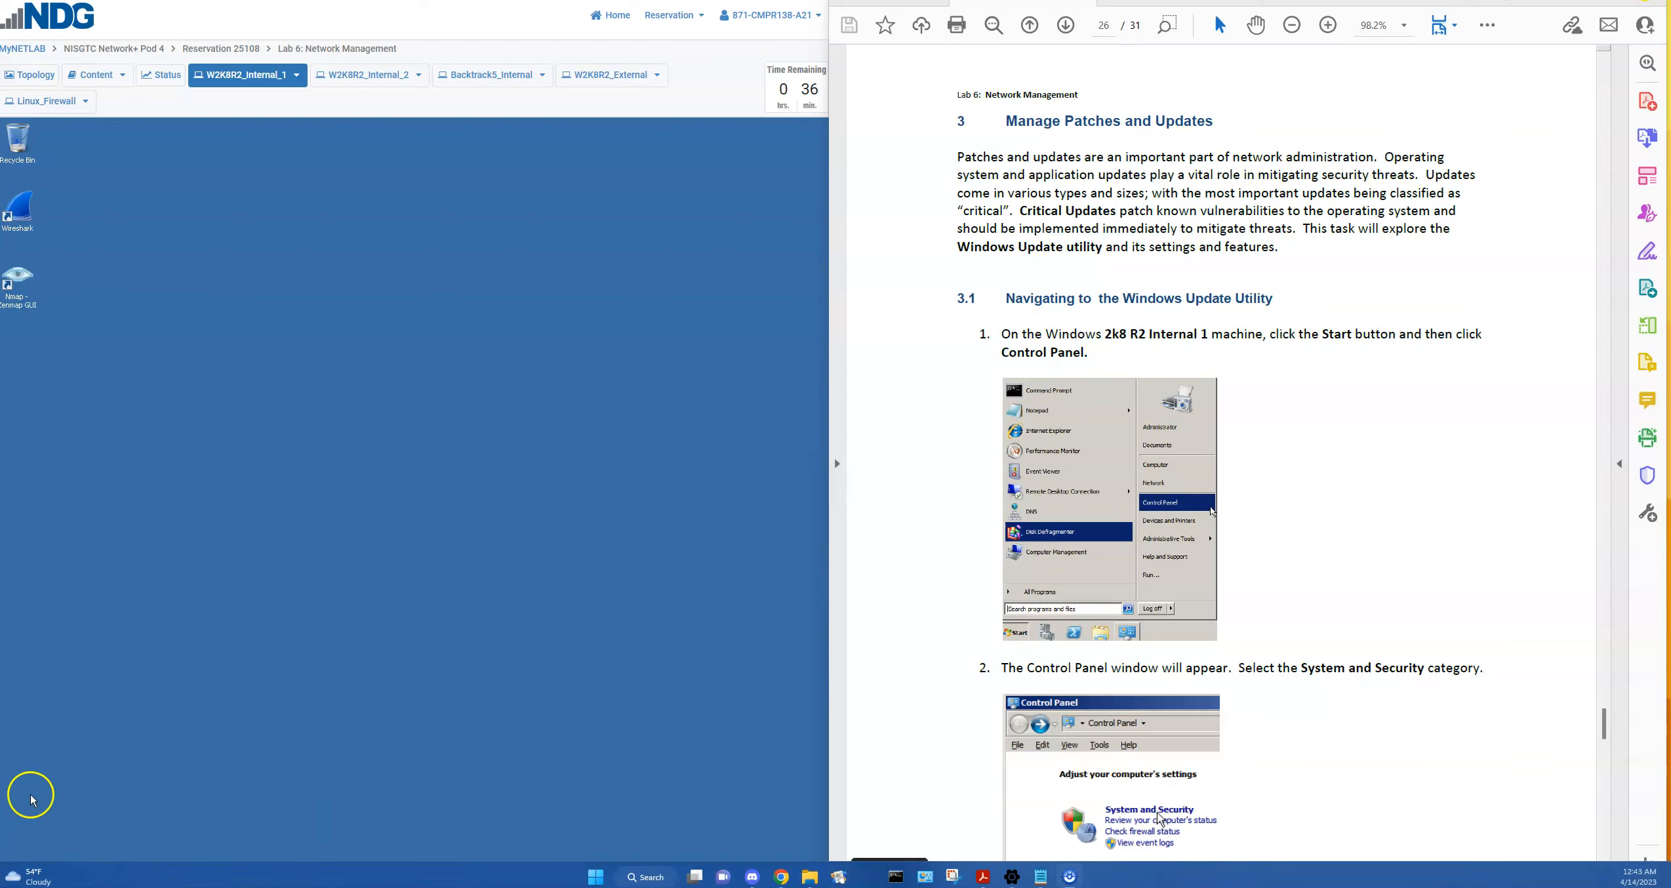
Open Windows Update from the System and Security category of the Control Panel on the W2K8R2_Internal_1 machine
click(17, 879)
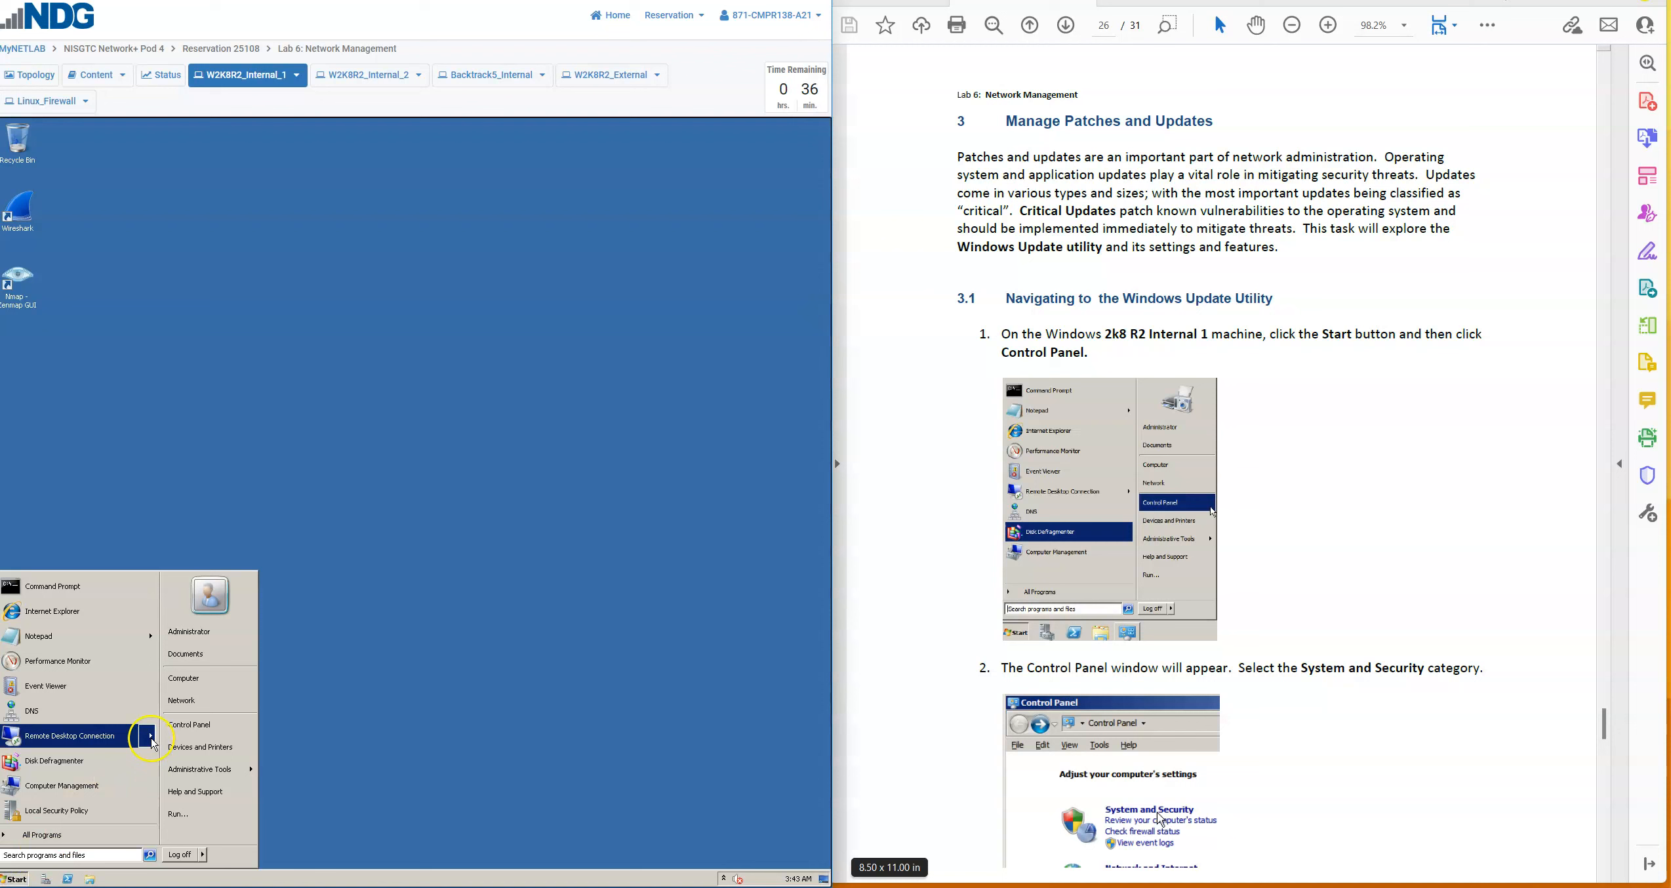
click(202, 724)
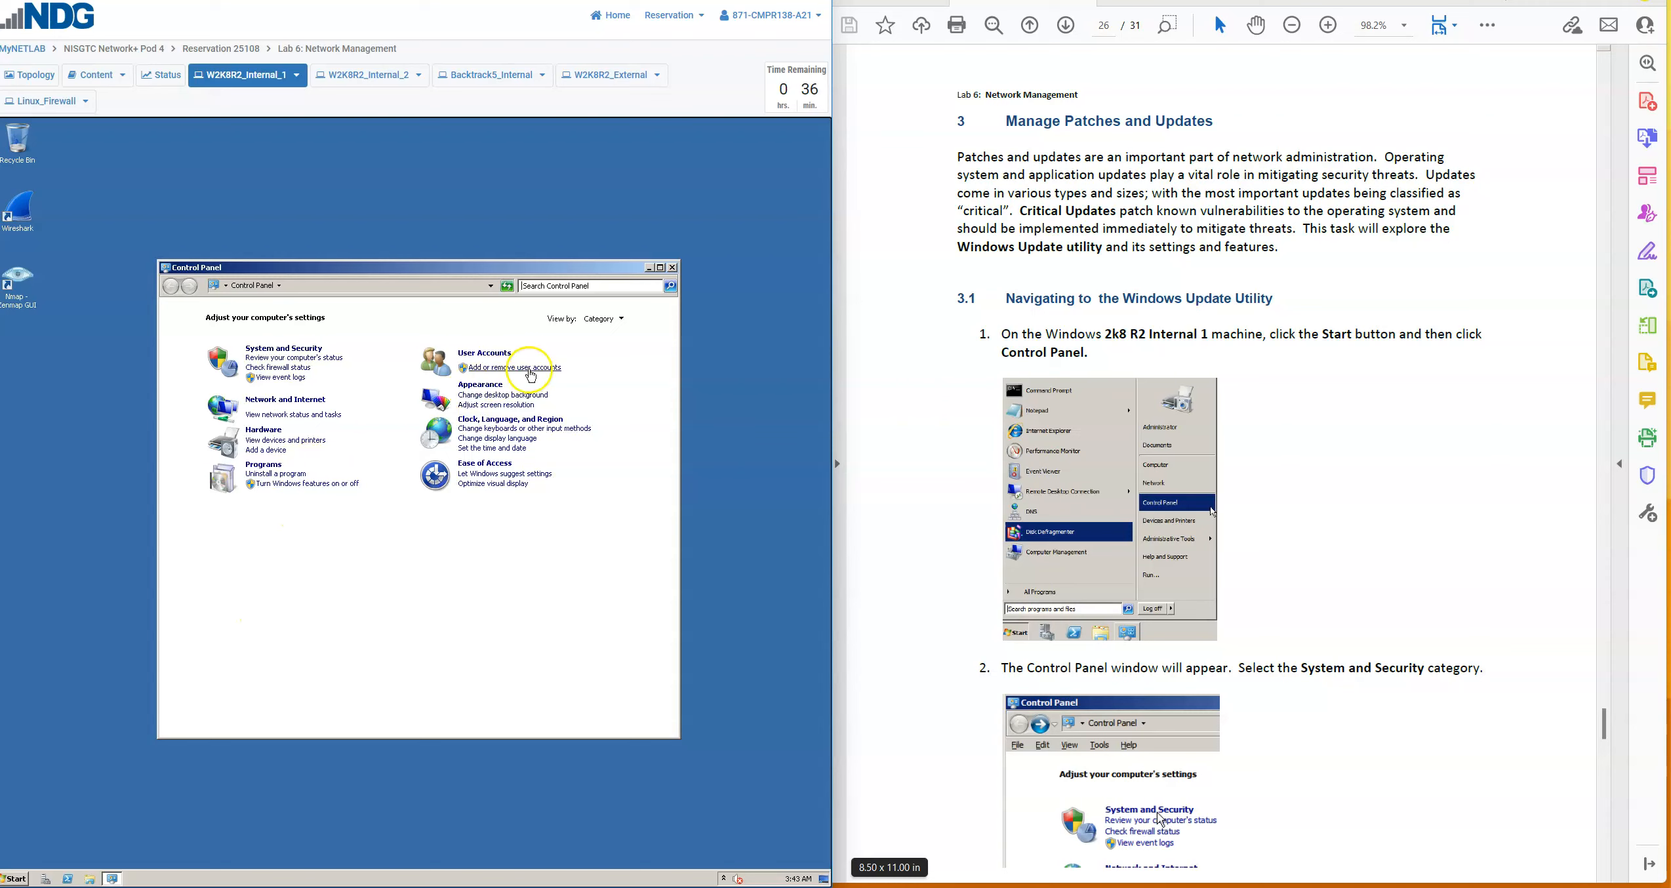
click(278, 355)
scroll(942, 723, down, 2)
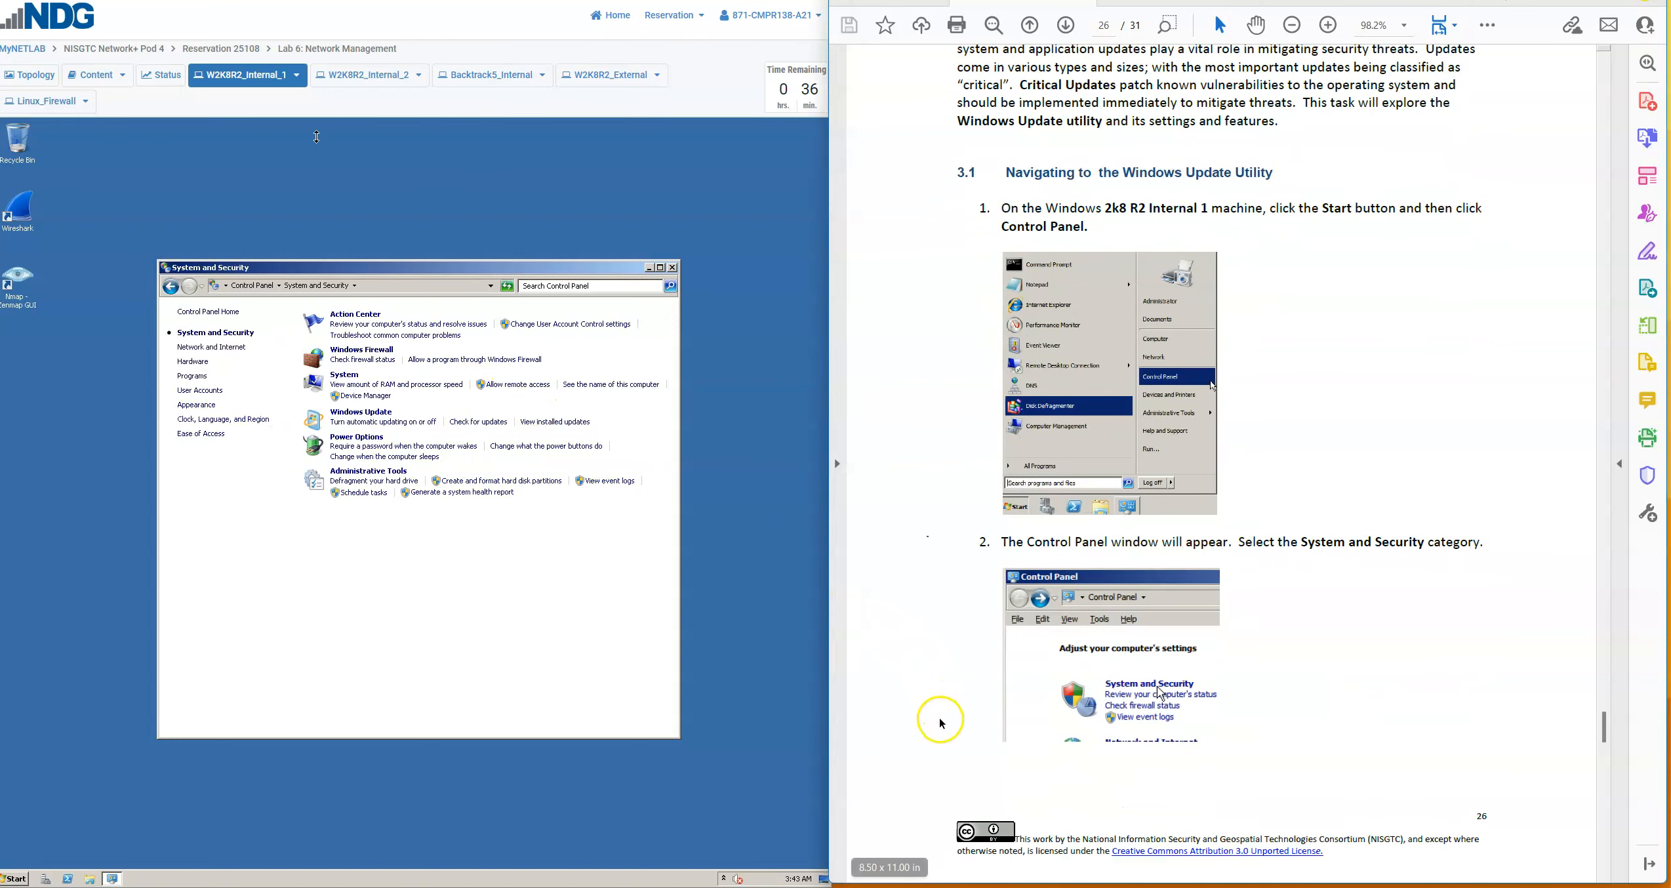
scroll(941, 724, down, 11)
scroll(927, 724, down, 2)
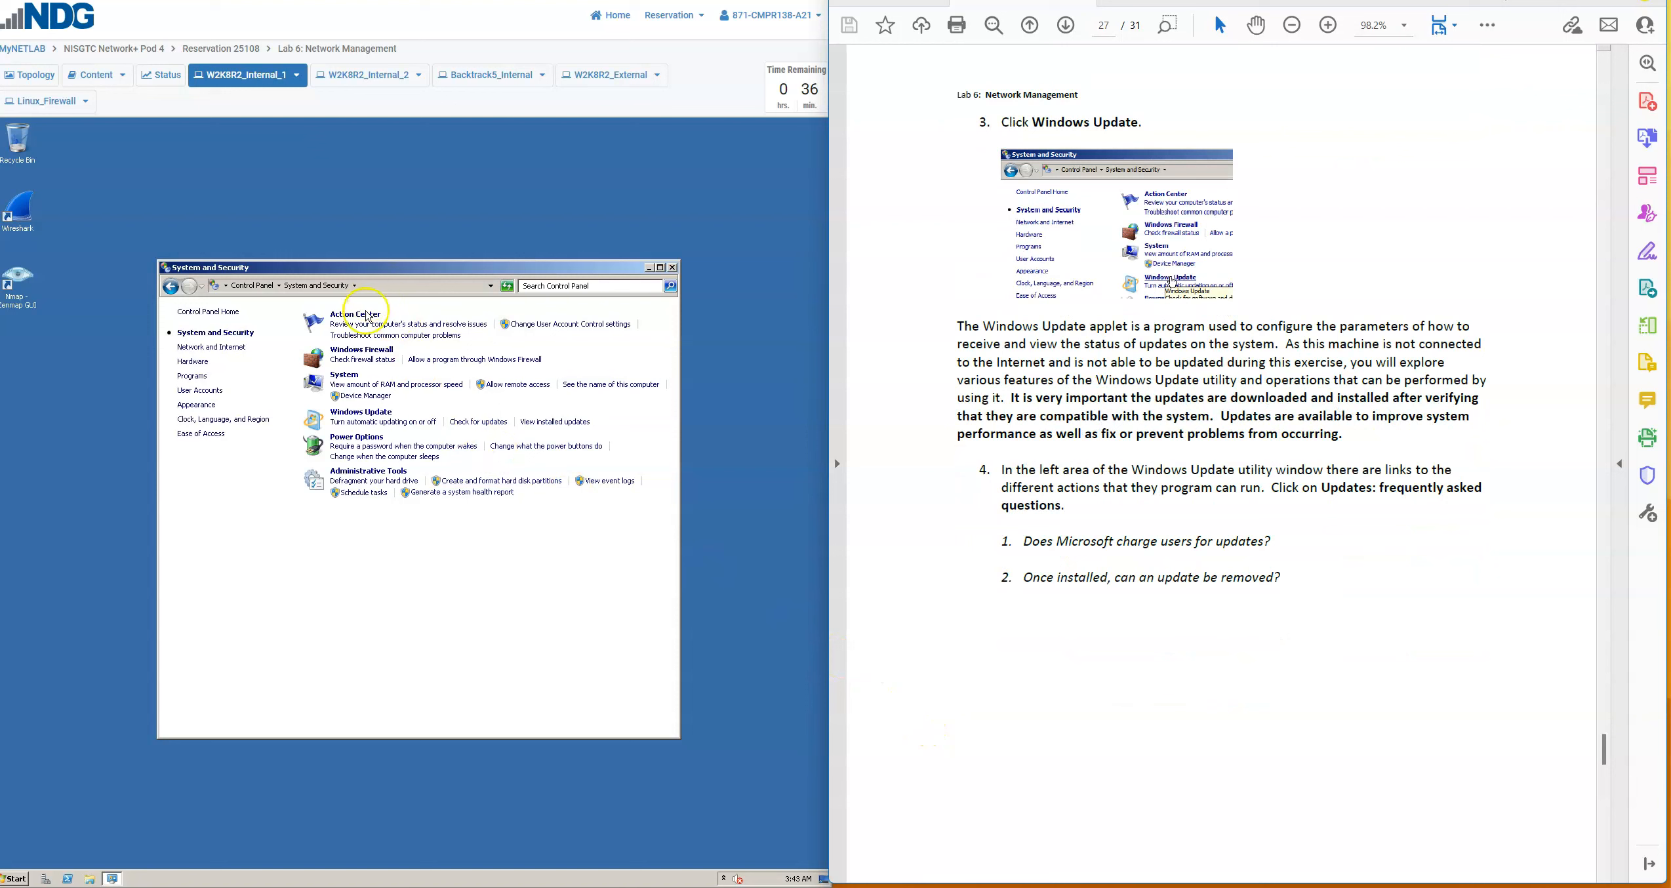
click(356, 410)
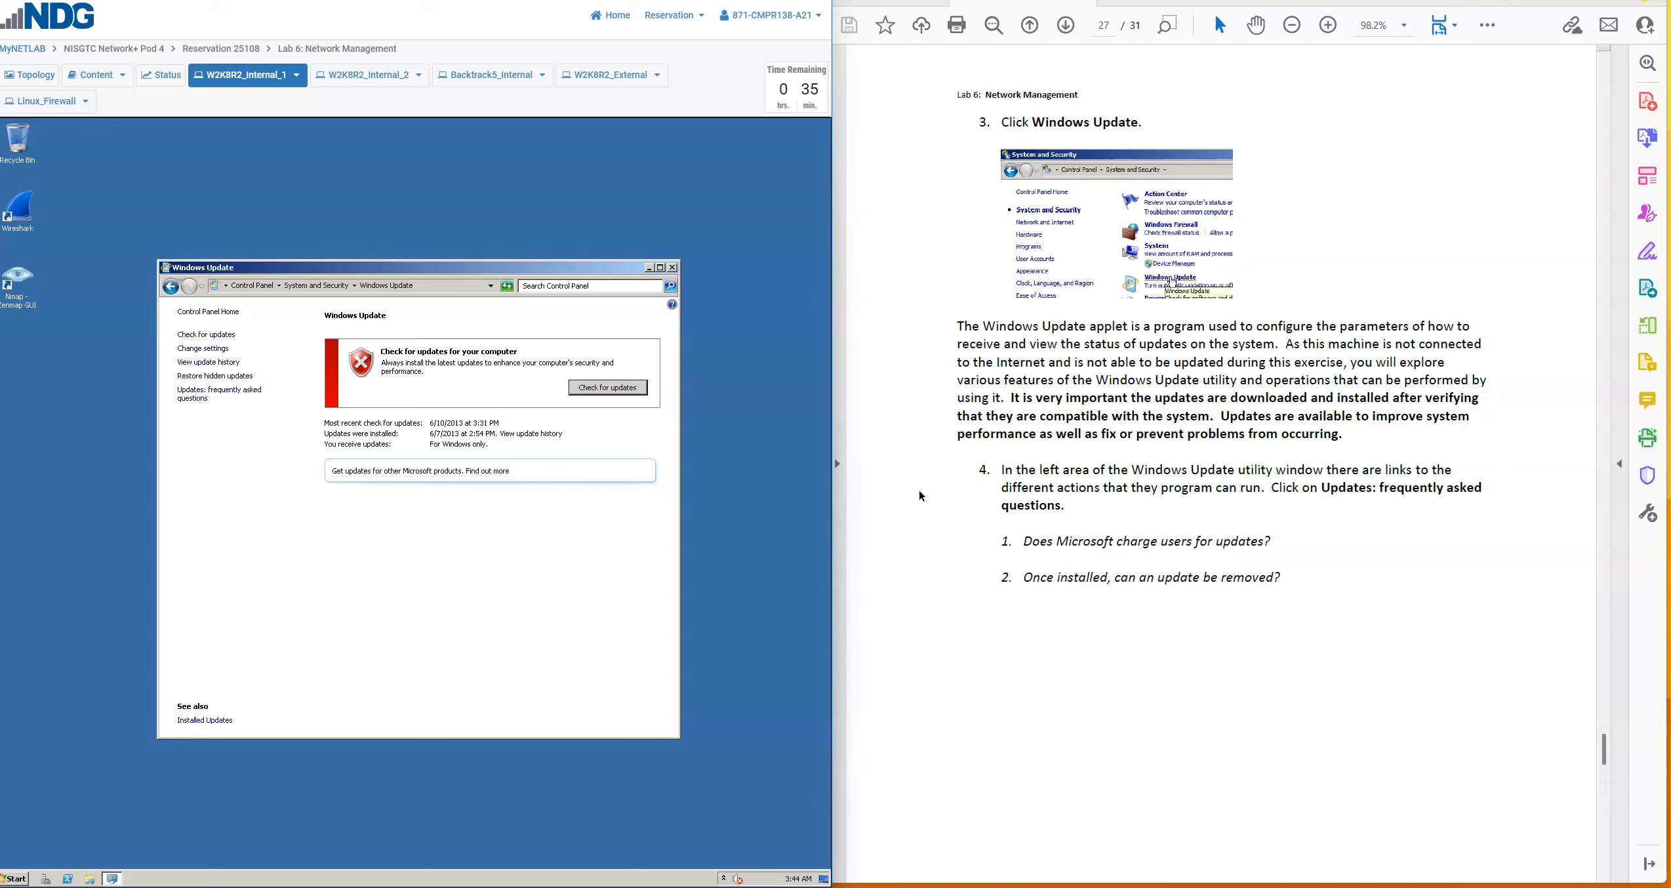
View the frequently asked questions about updates, advance the lab guide to section 3.2, and close the help window
click(200, 394)
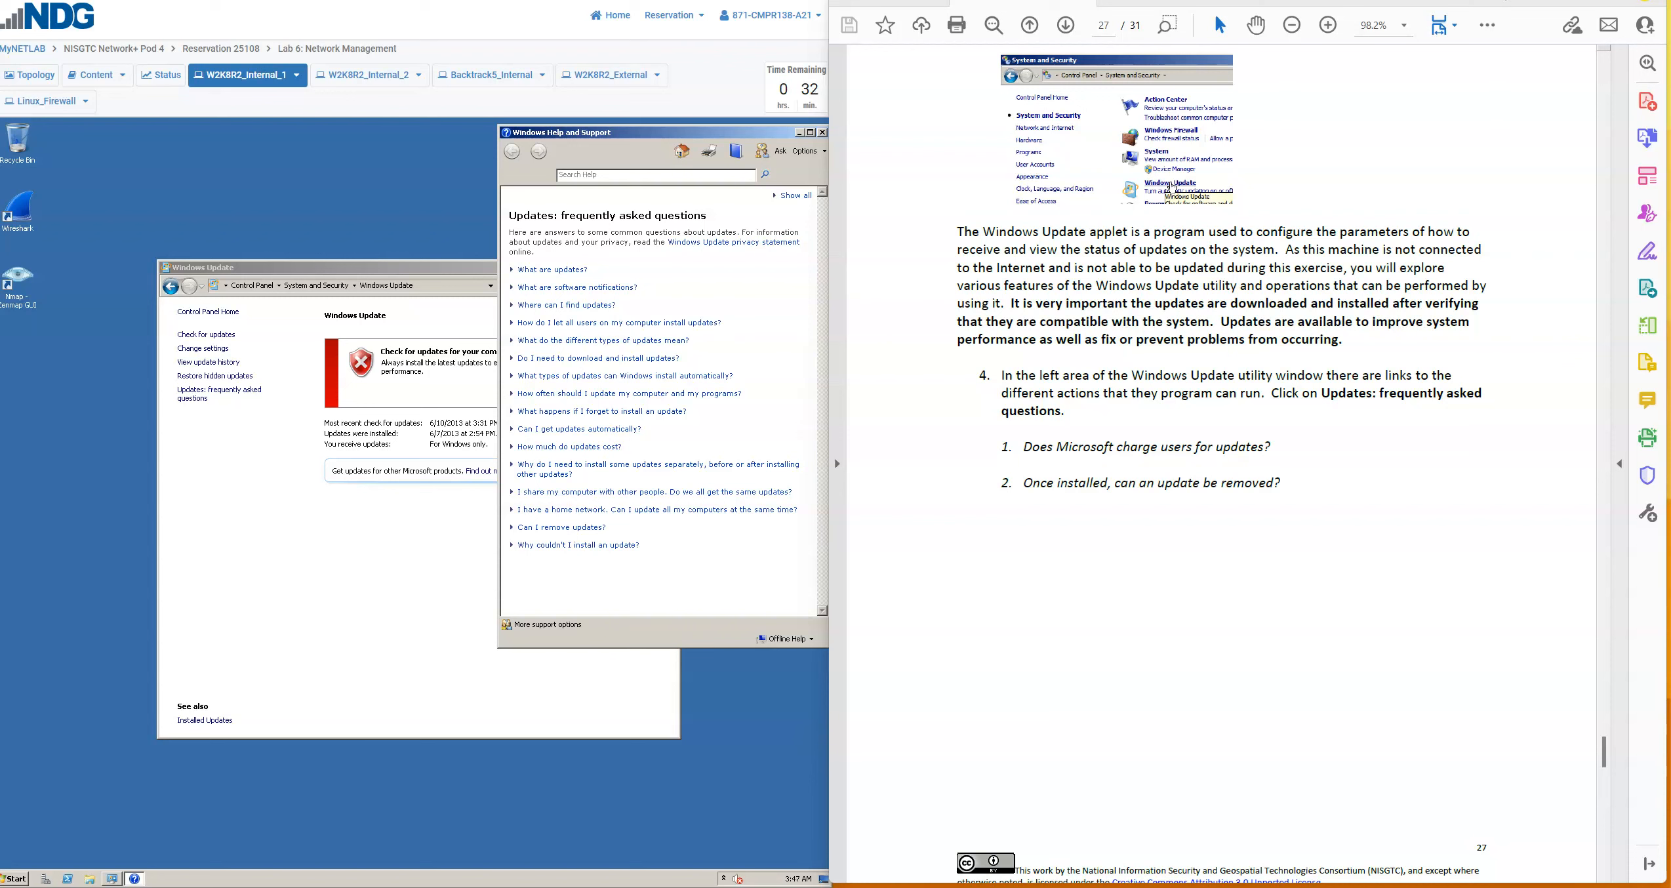
click(911, 468)
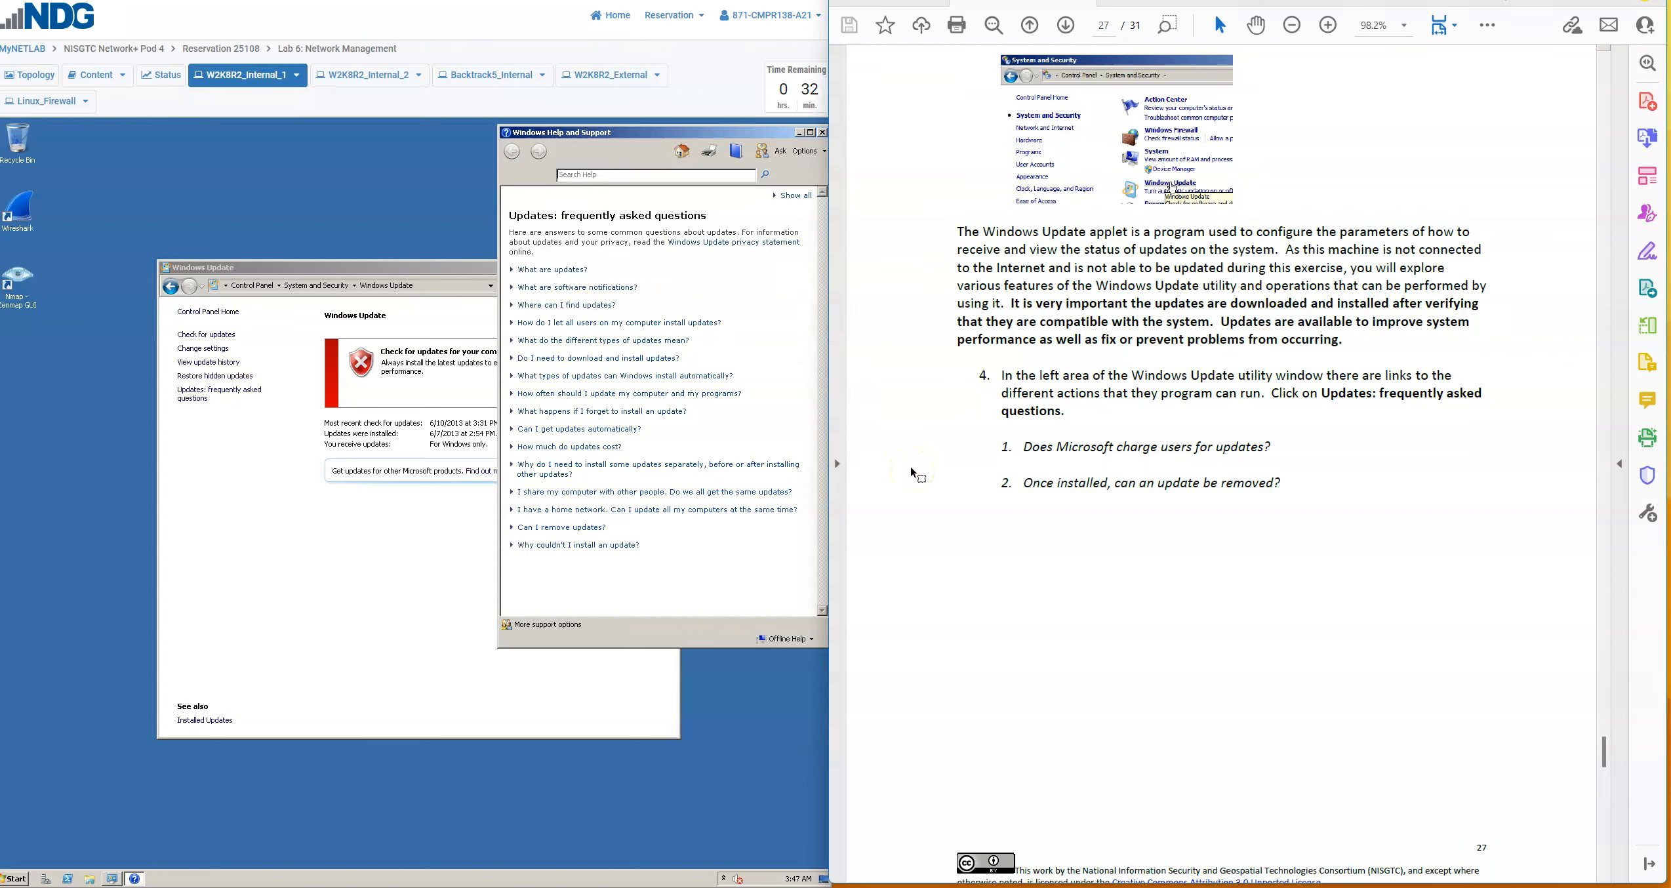
scroll(912, 468, down, 10)
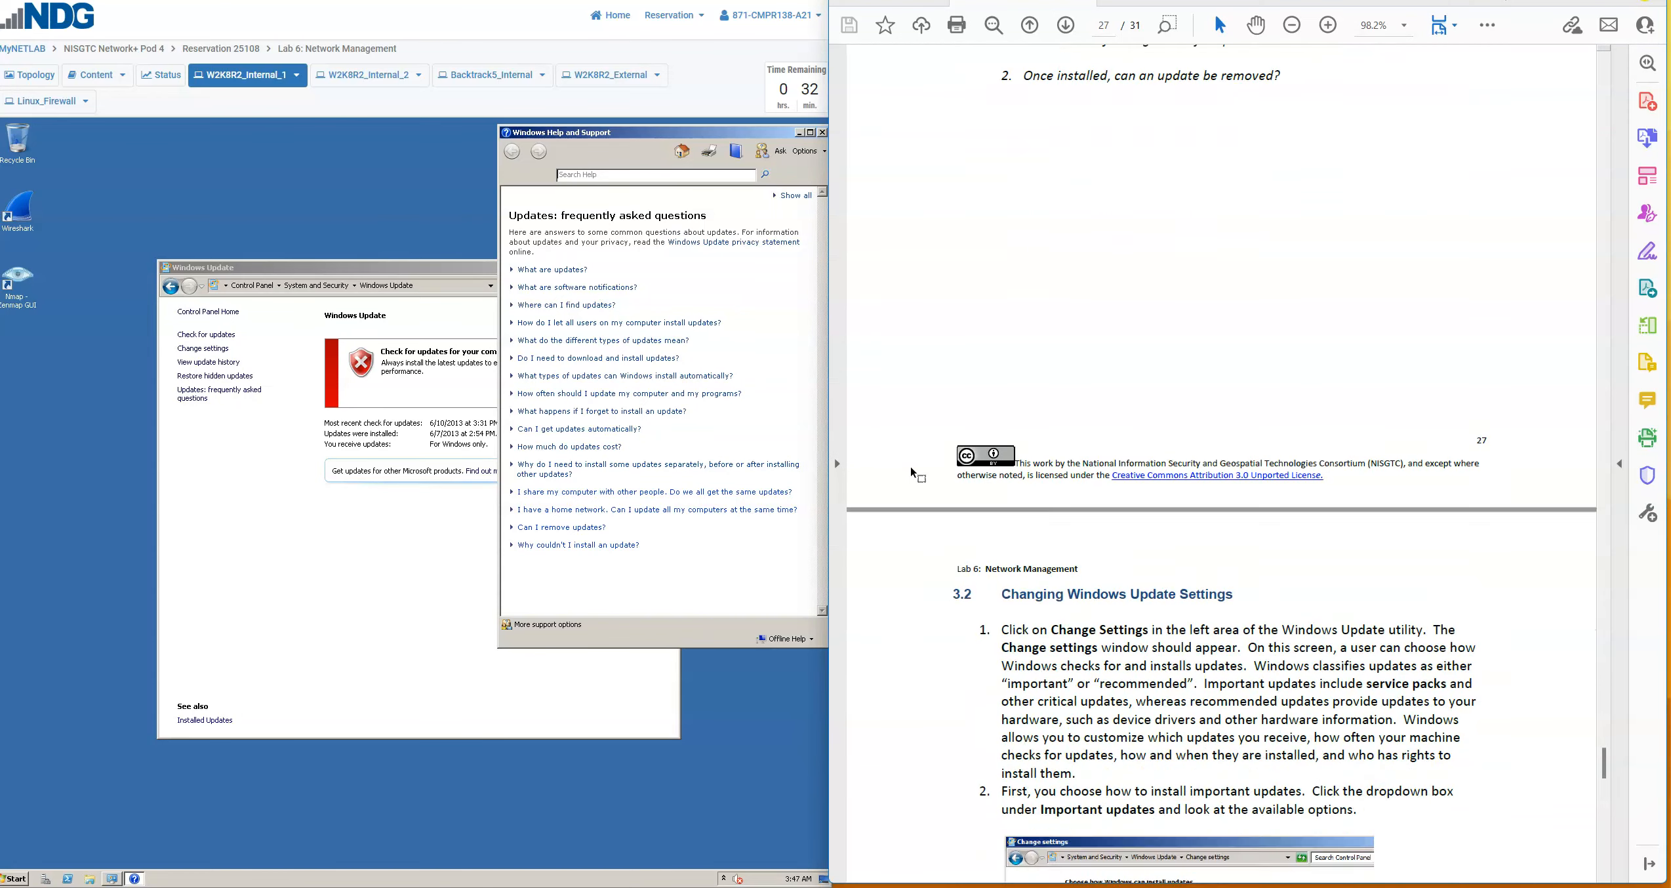
scroll(911, 468, down, 3)
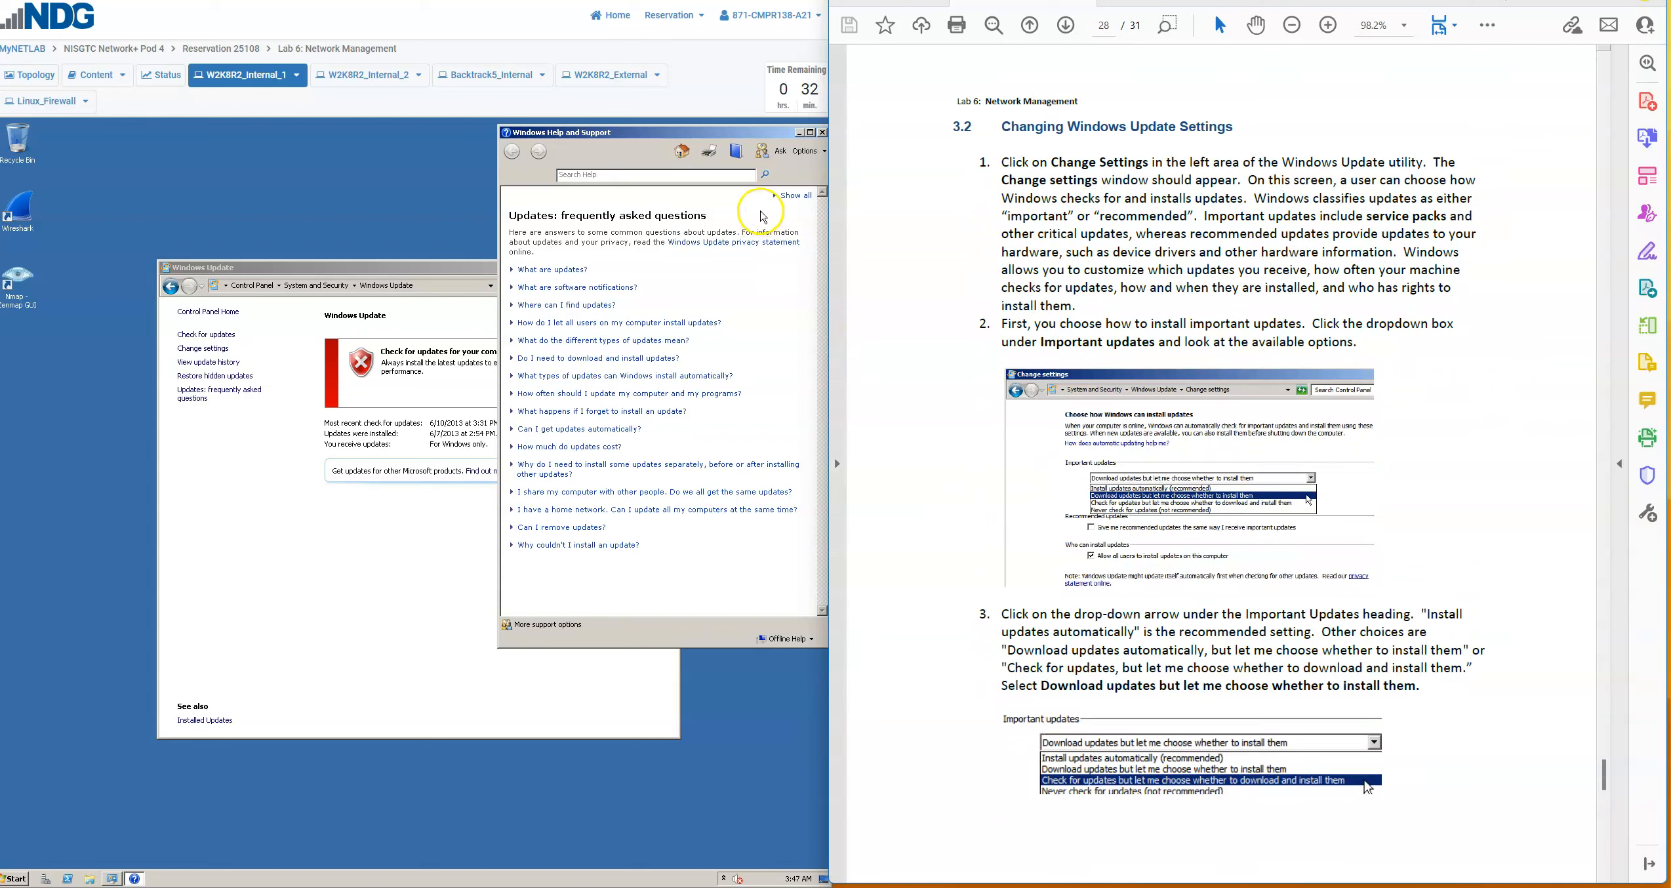
click(822, 133)
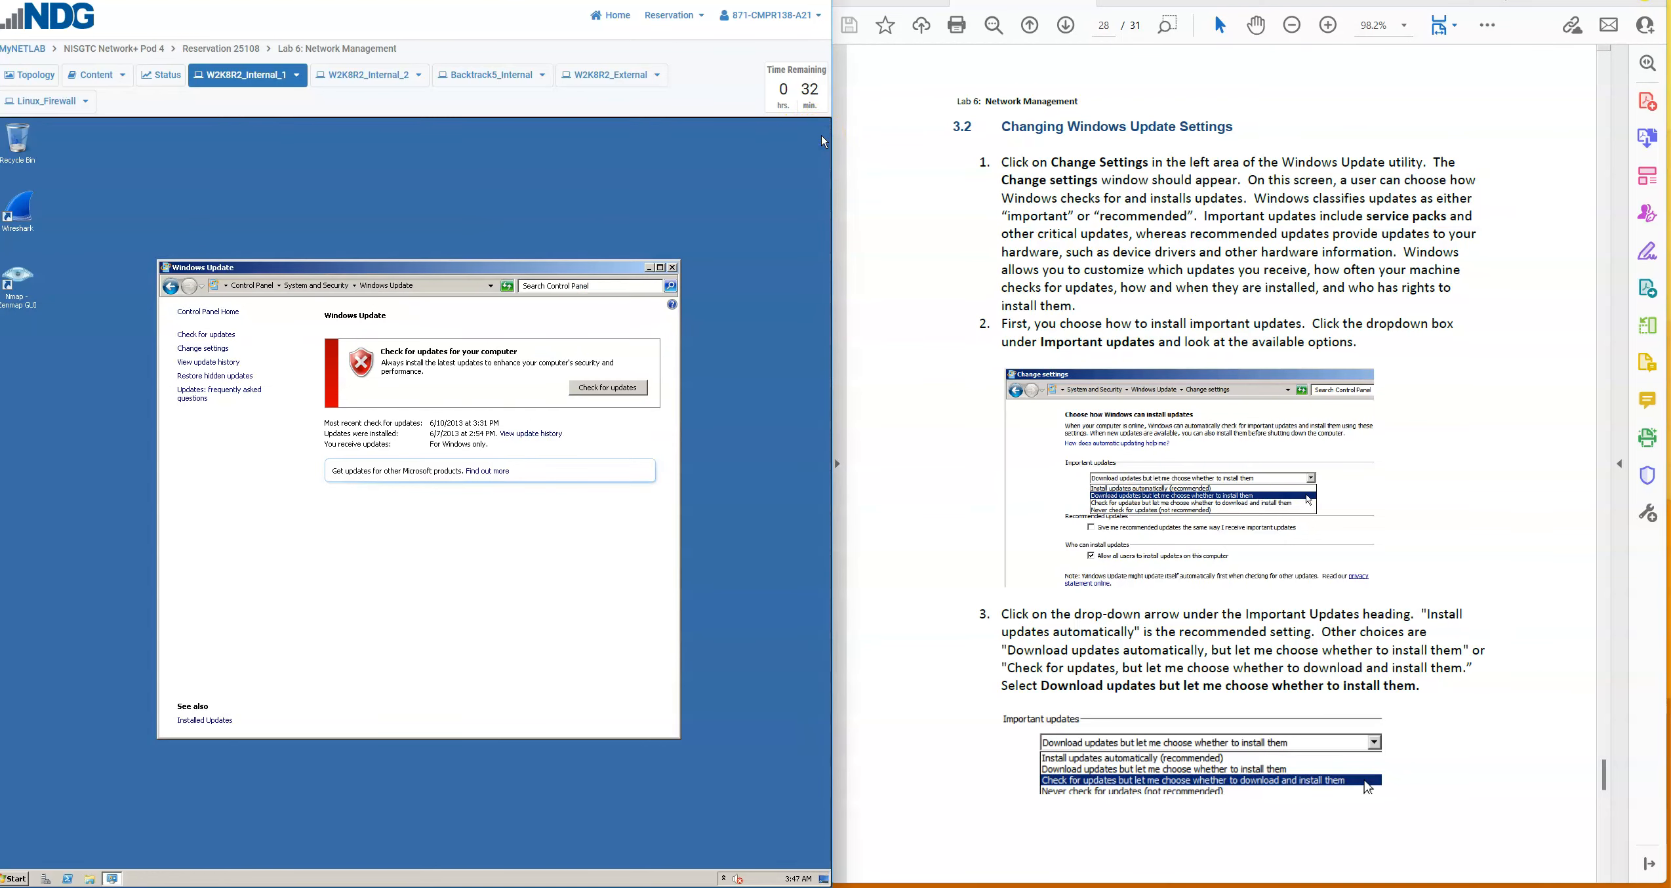
Open the Windows Update change settings page and go through the available options for important updates
click(215, 352)
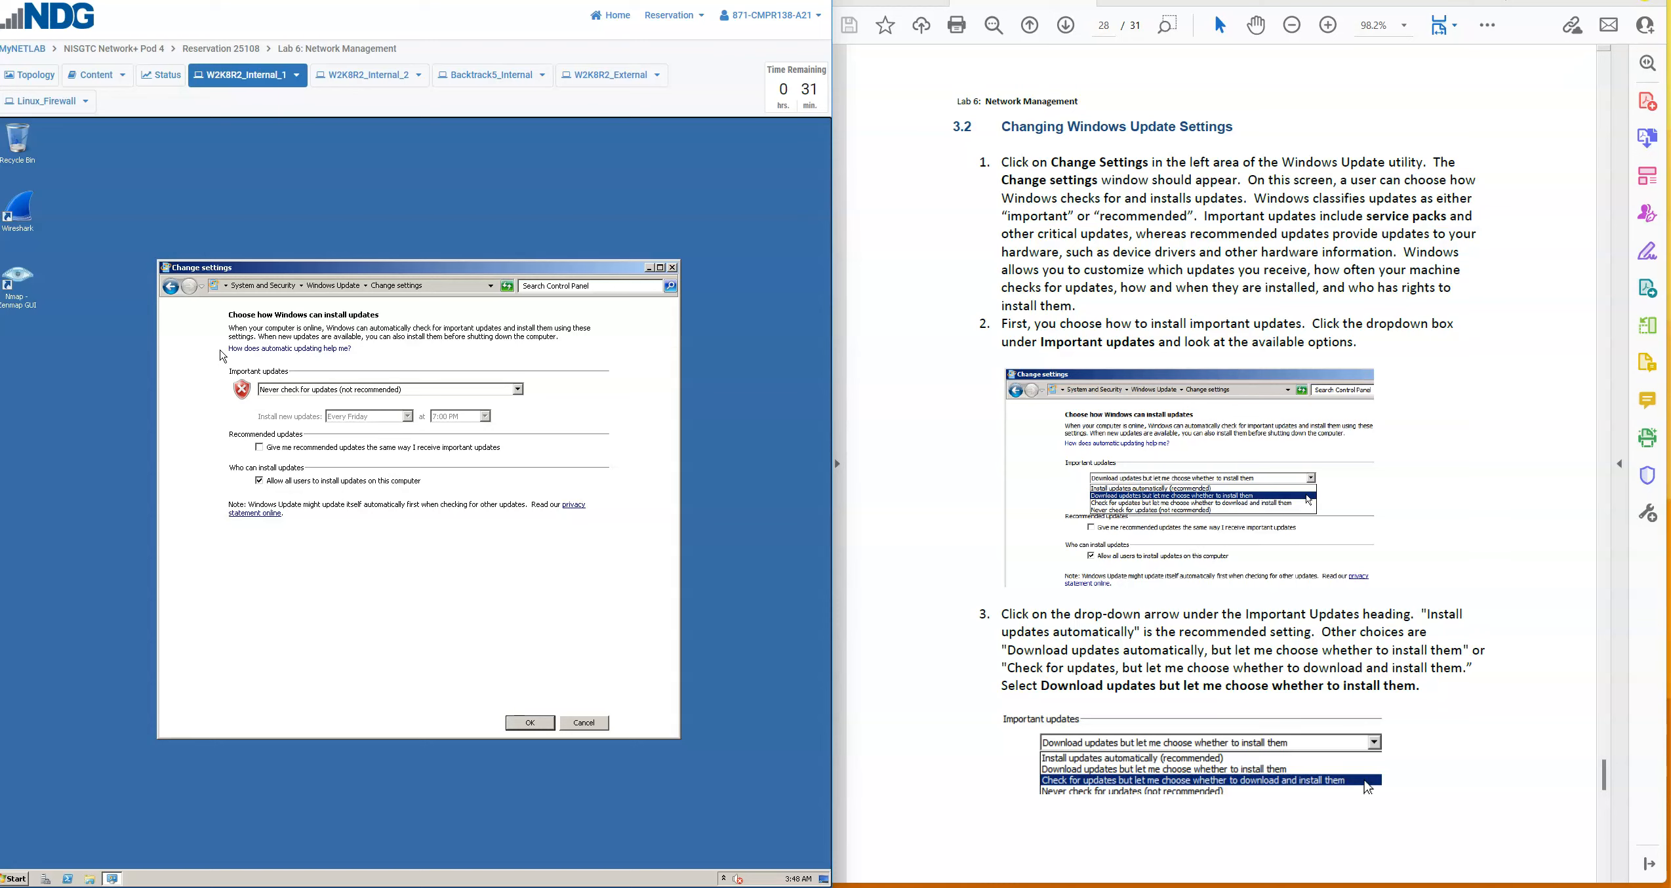
click(396, 390)
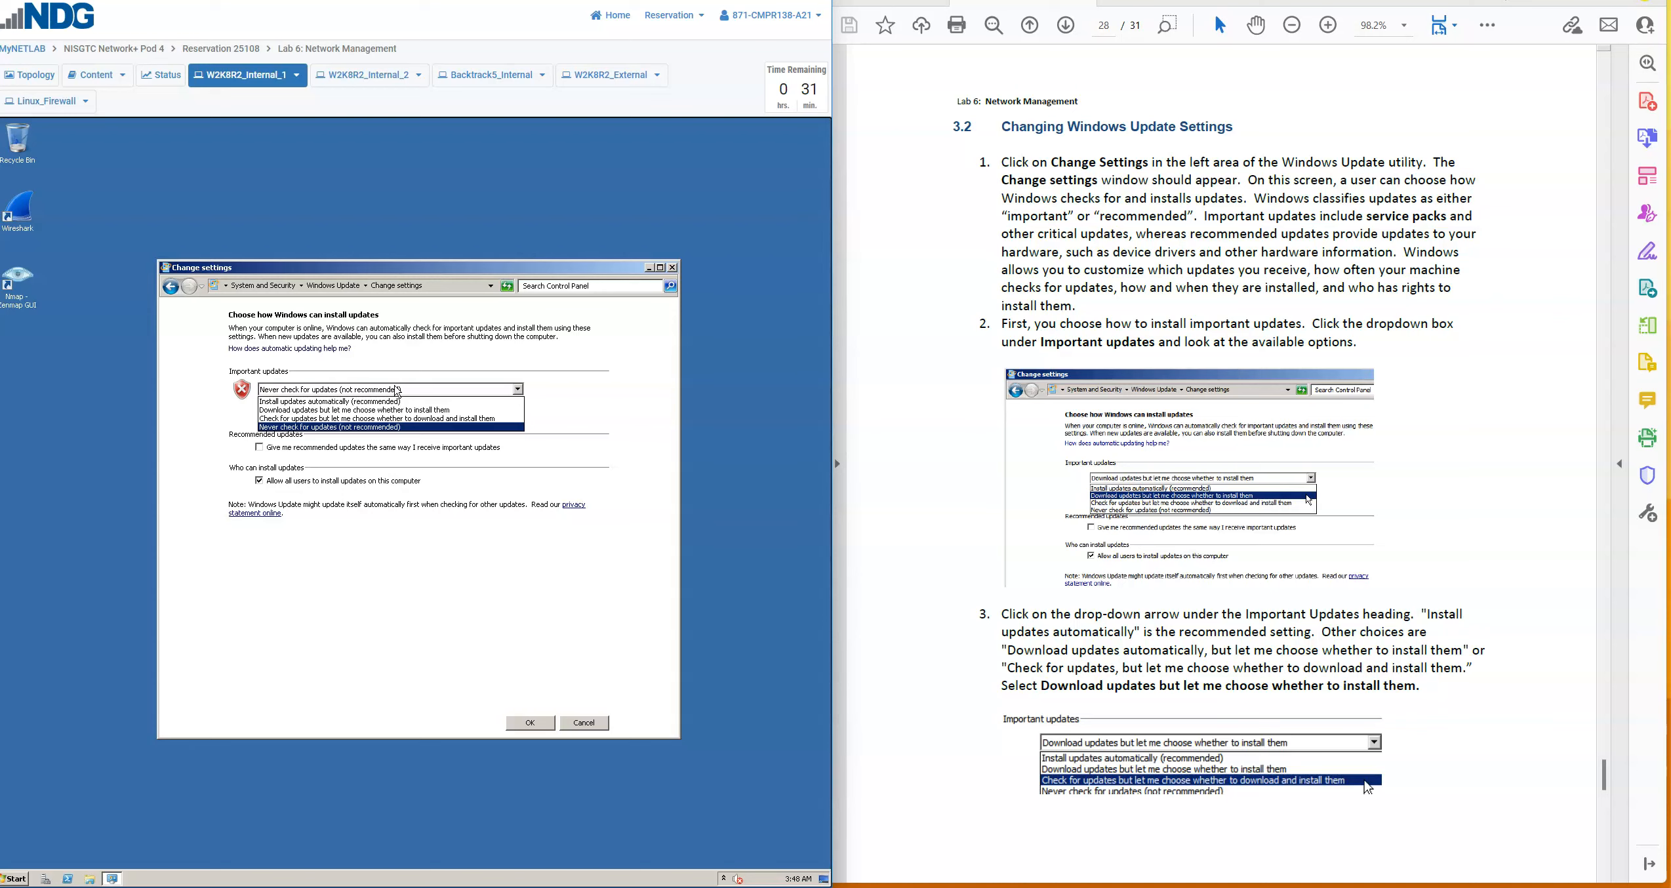
click(410, 420)
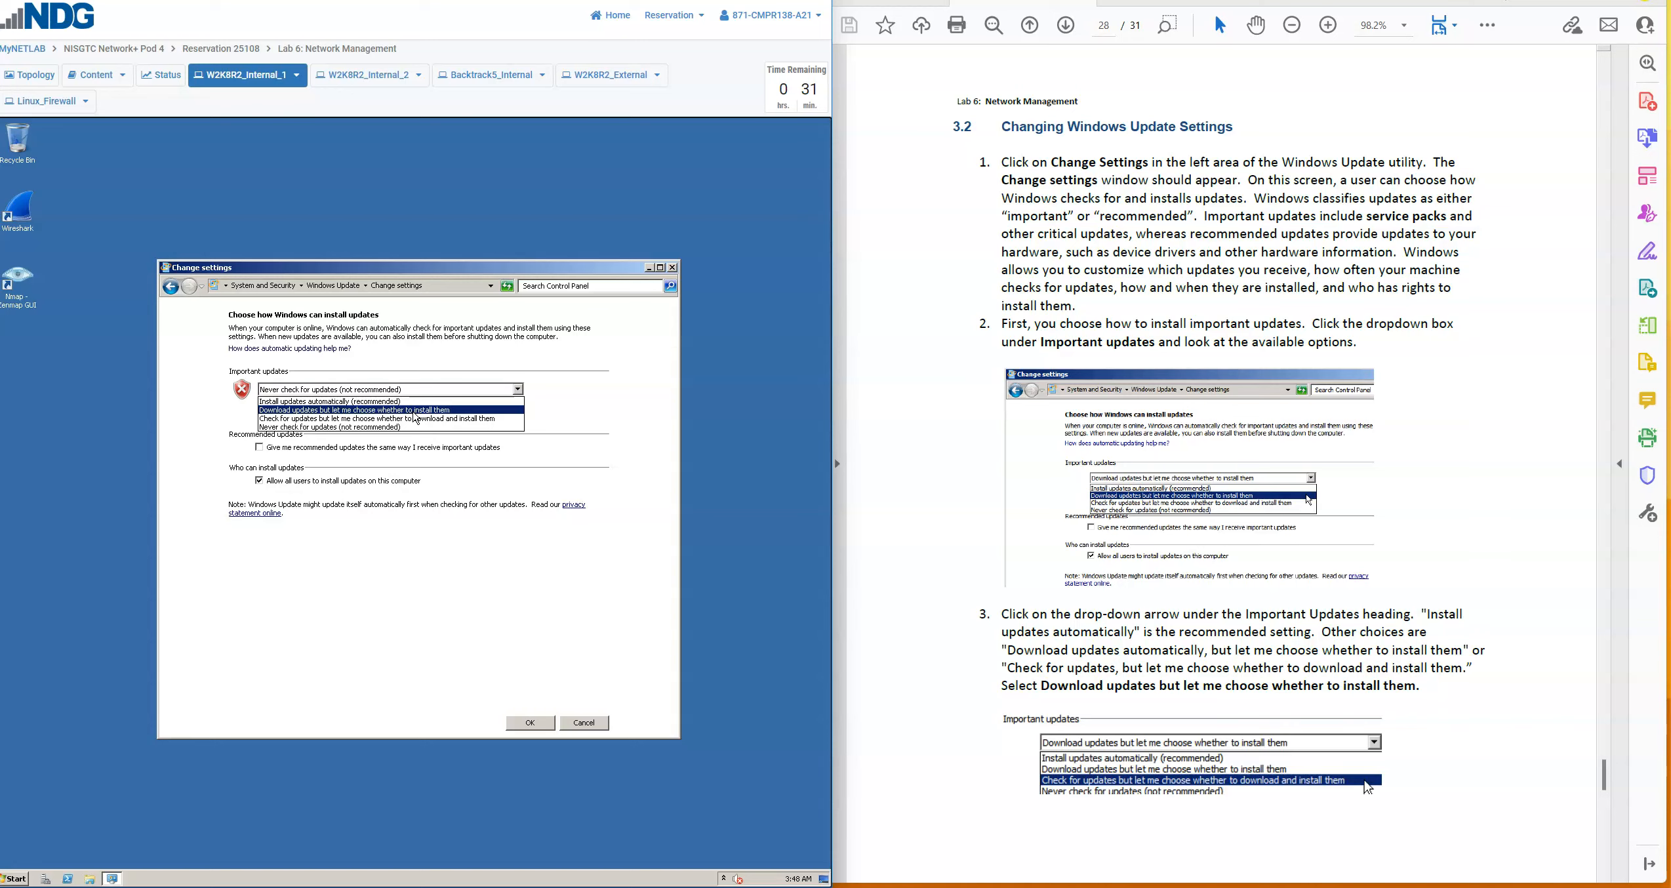
key(Down)
key(Down)
key(Up)
key(Up)
key(Up)
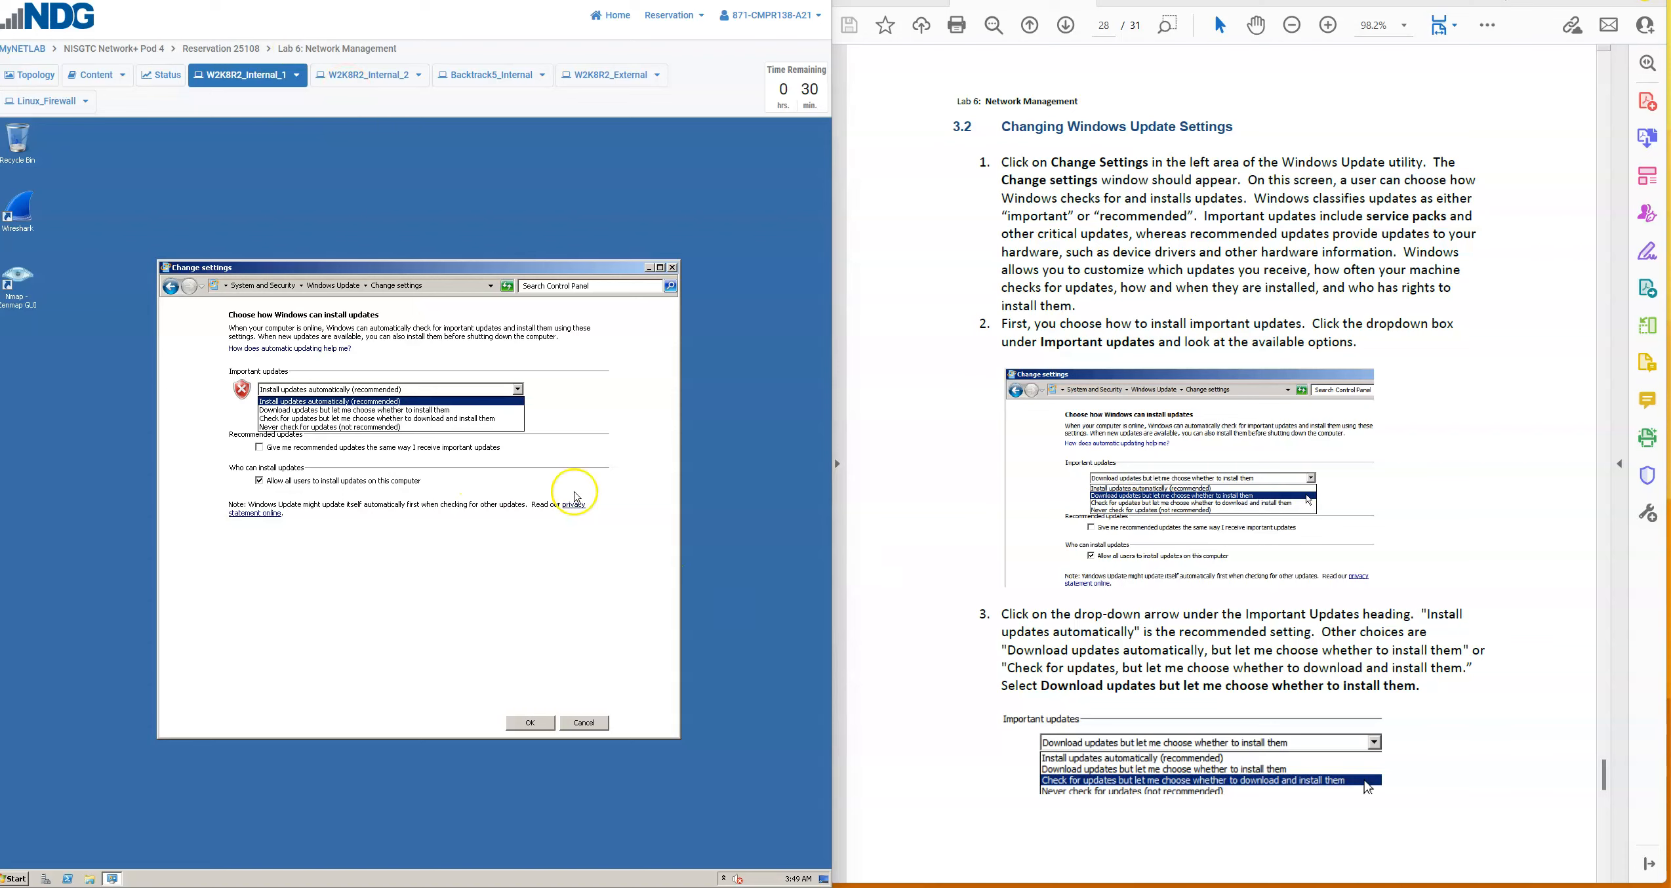
Set important updates to "Download updates but let me choose whether to install them", apply the settings, and close the Windows Update window
click(918, 633)
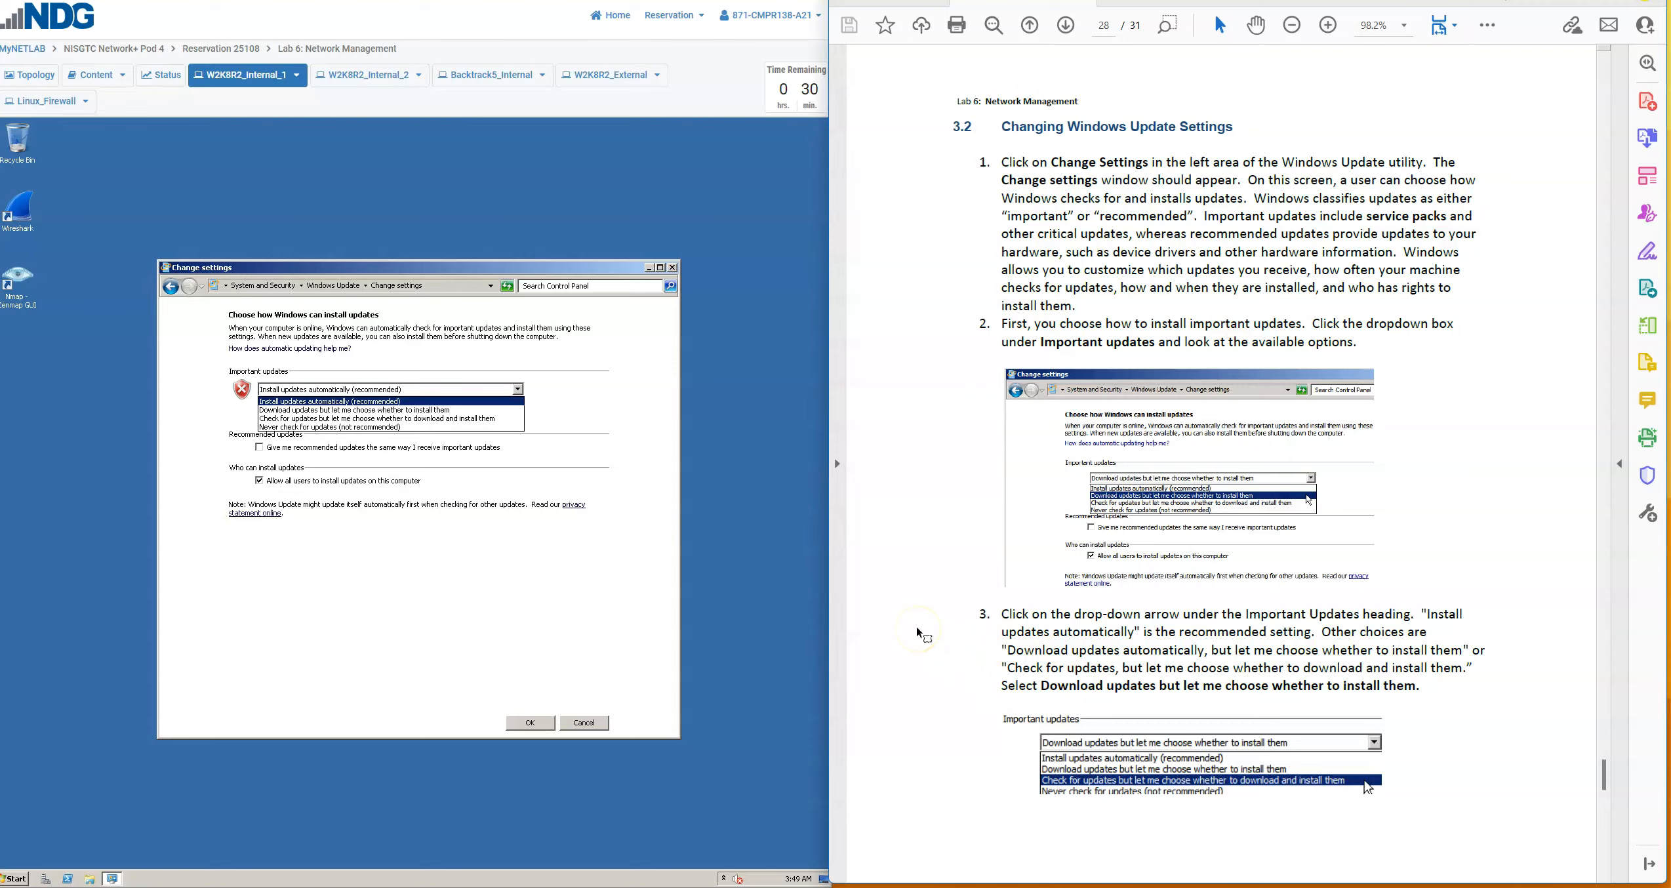
scroll(918, 633, down, 10)
scroll(918, 631, down, 3)
scroll(918, 633, down, 1)
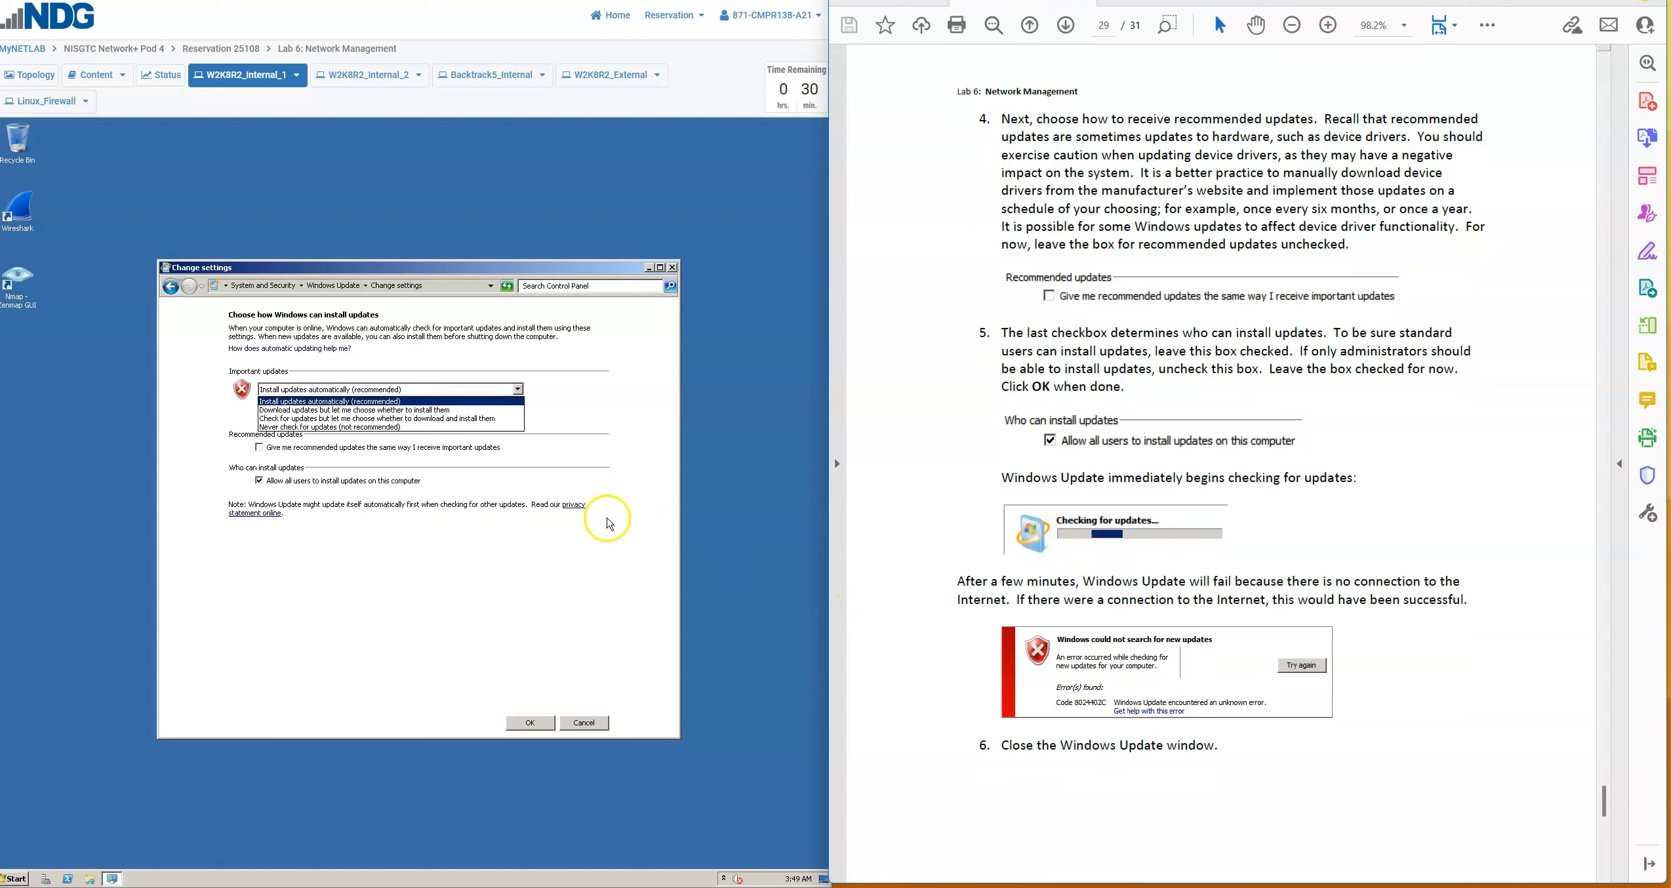
click(453, 409)
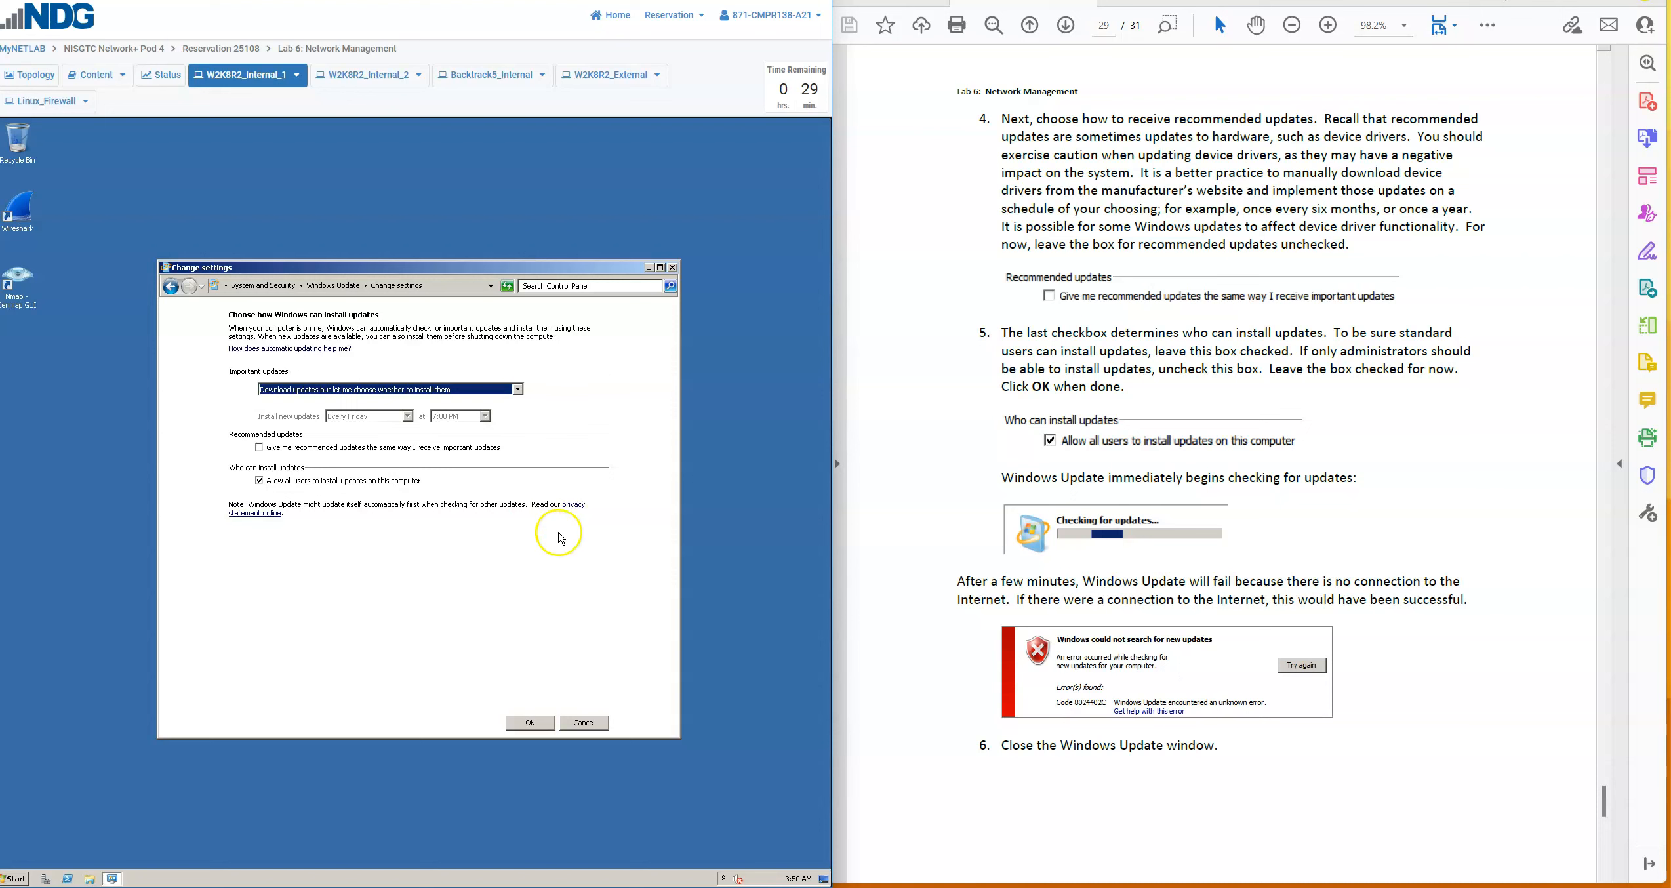
click(530, 723)
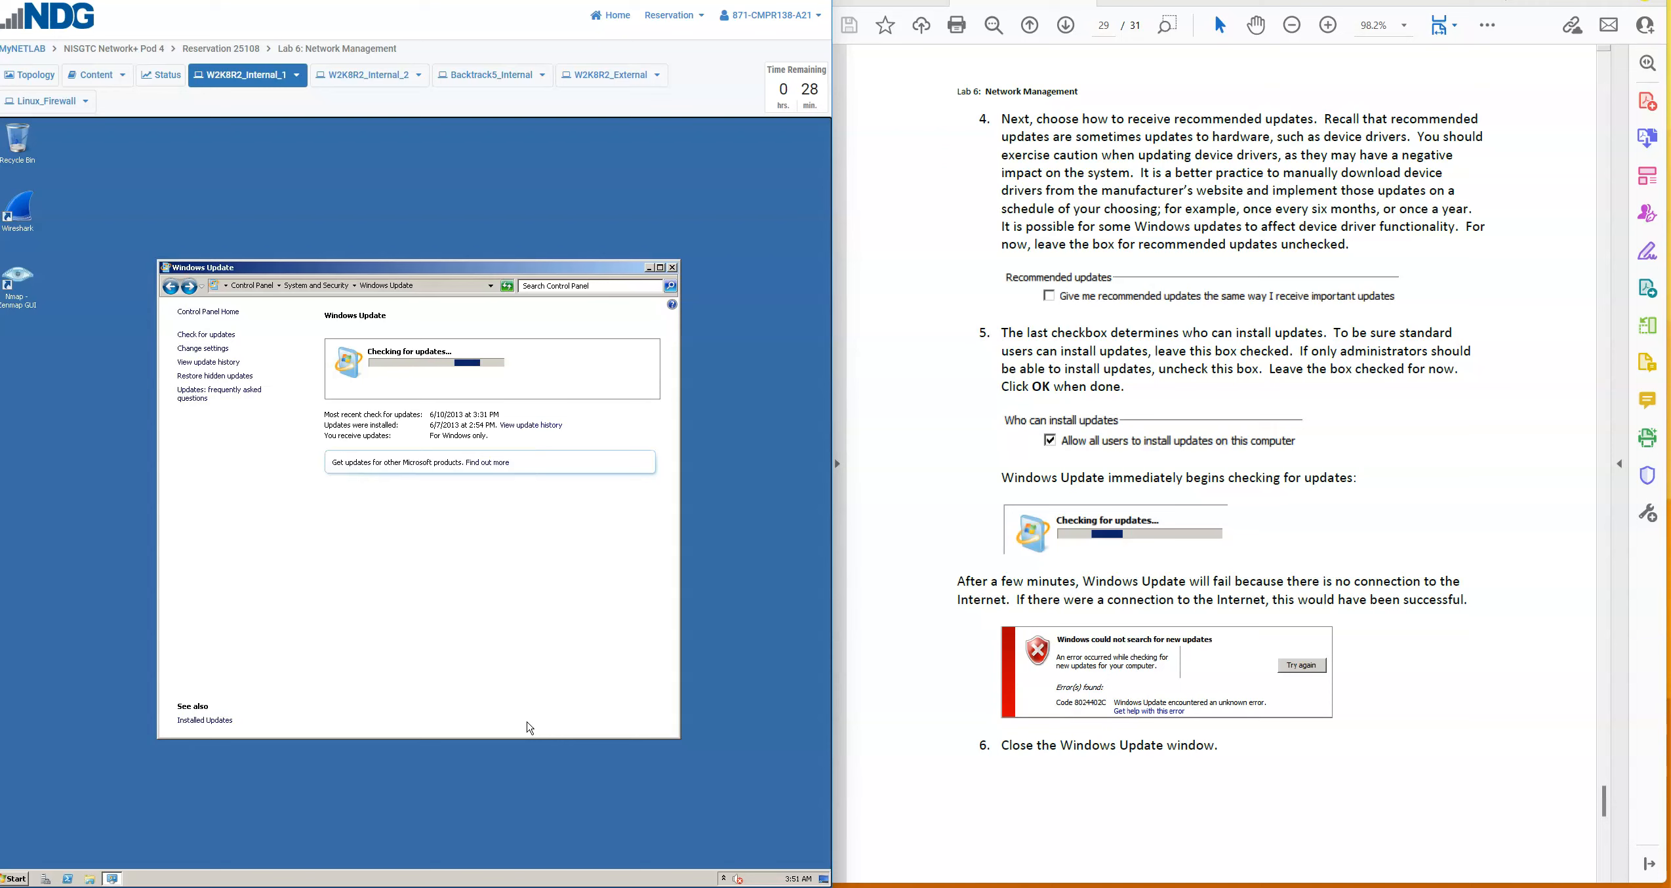
click(672, 268)
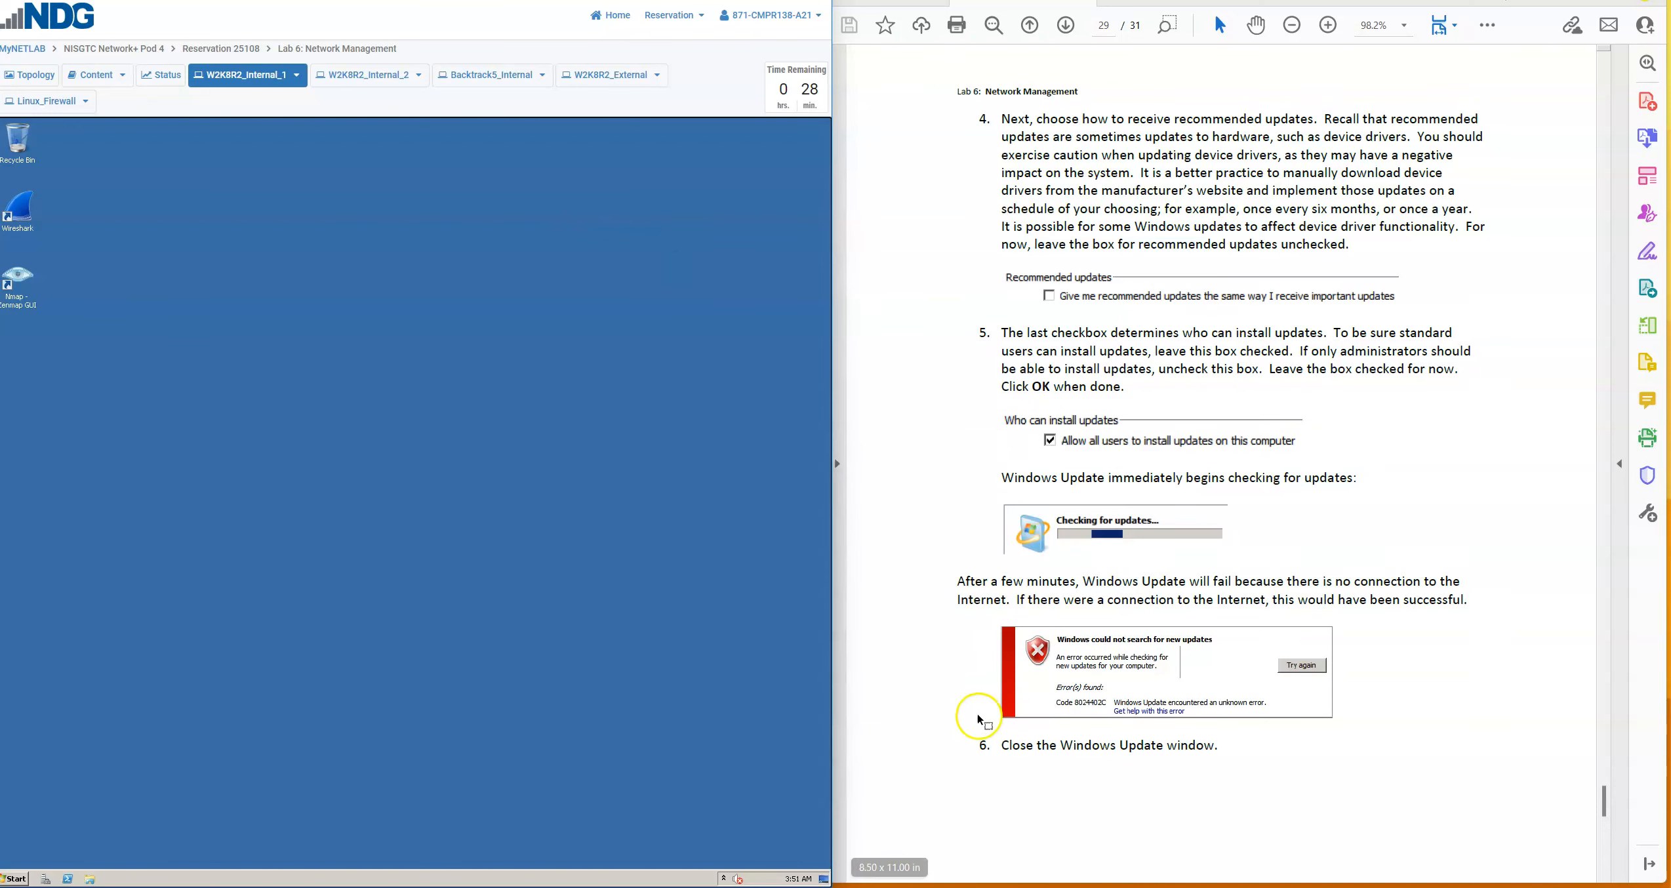
Read the lab guide from section 3.3, Selectively Installing Windows Updates, through the section 3.5 review questions
scroll(920, 736, down, 1)
scroll(919, 736, down, 5)
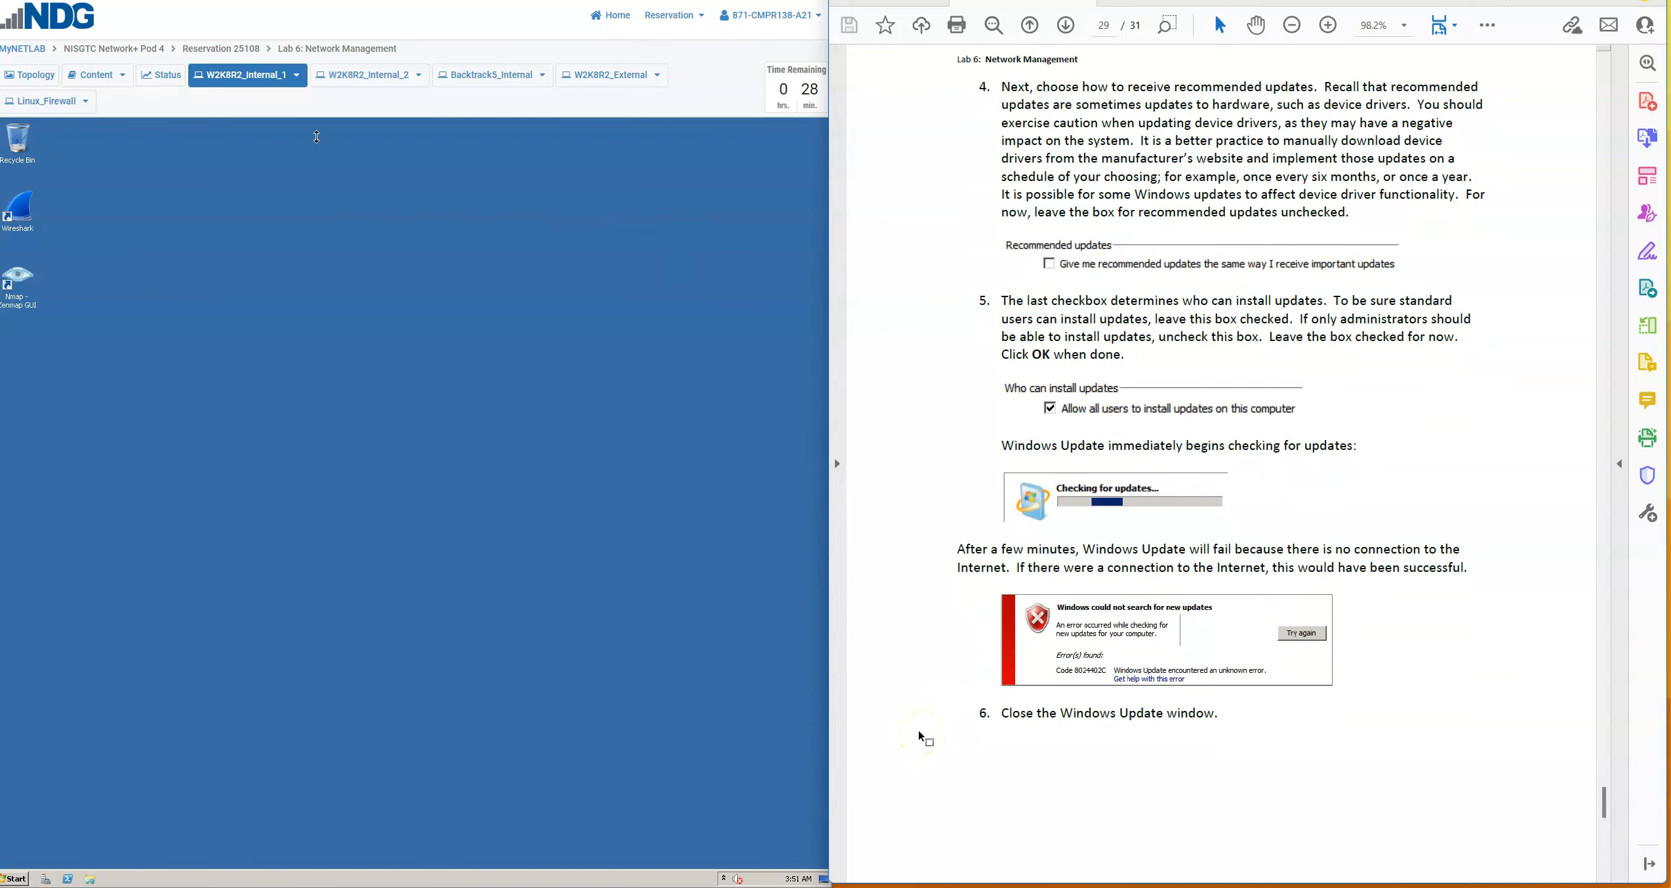
scroll(919, 736, down, 3)
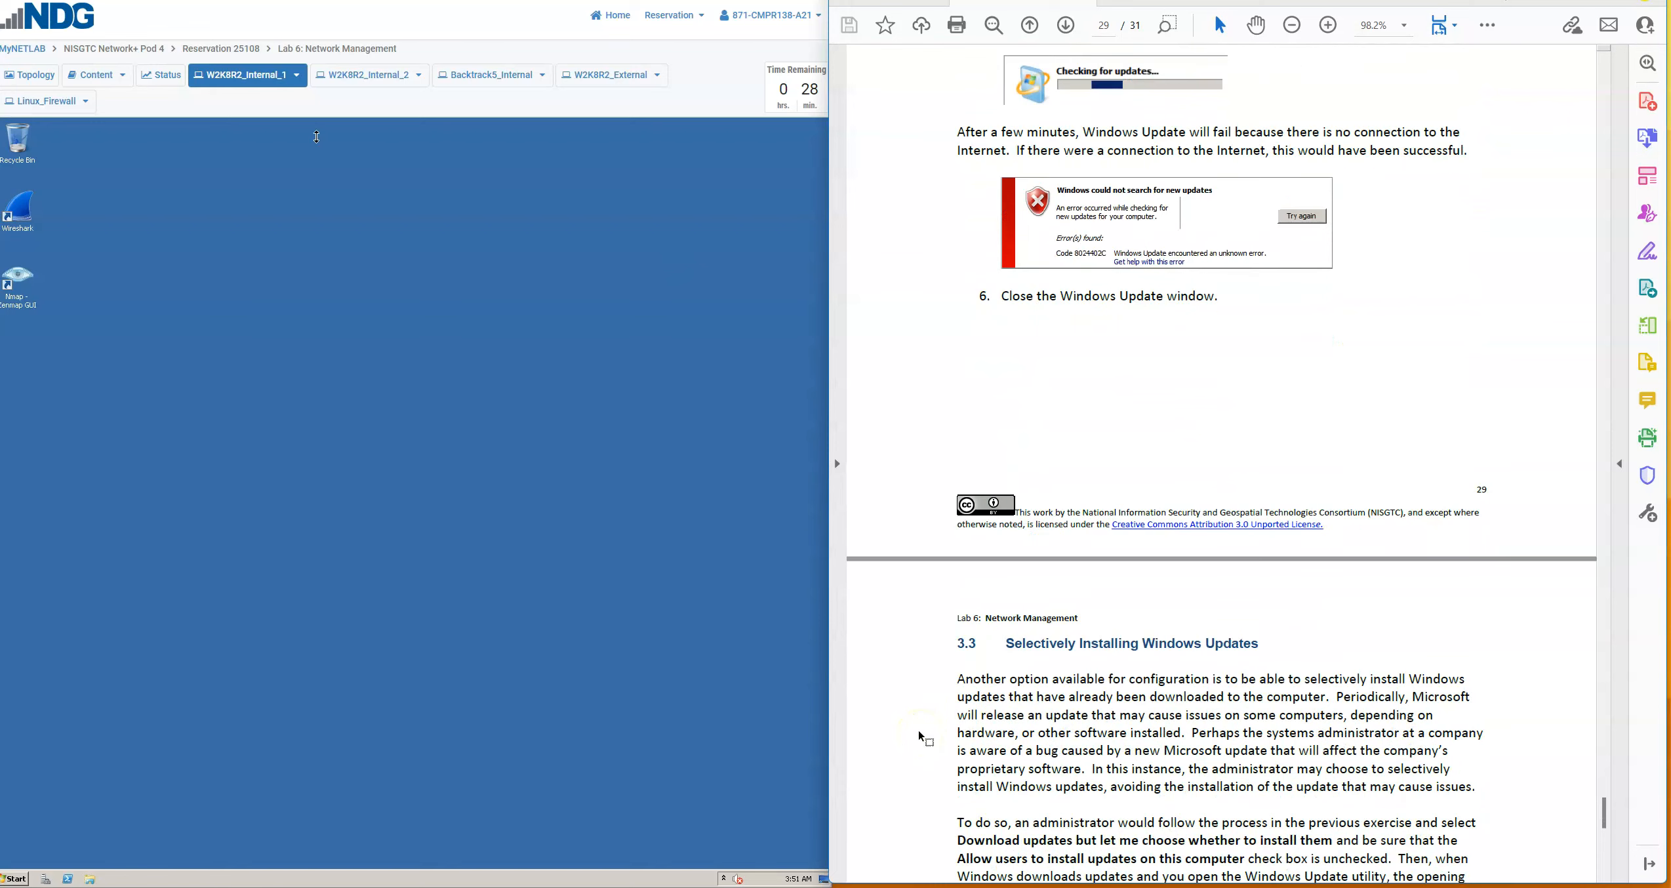
scroll(919, 736, down, 5)
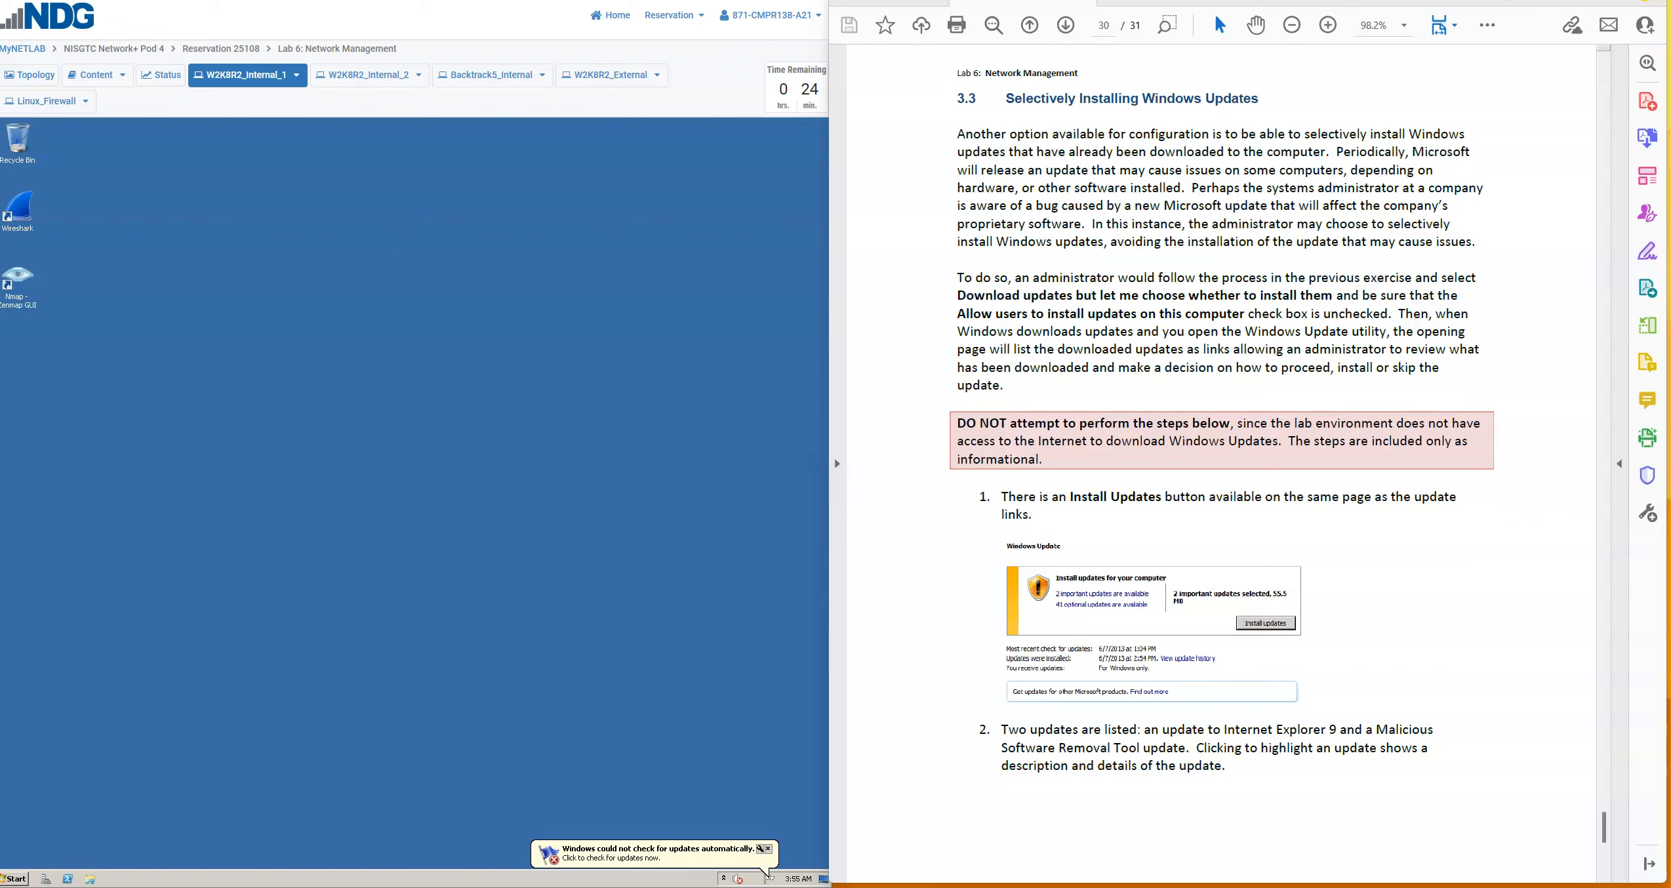
click(1065, 26)
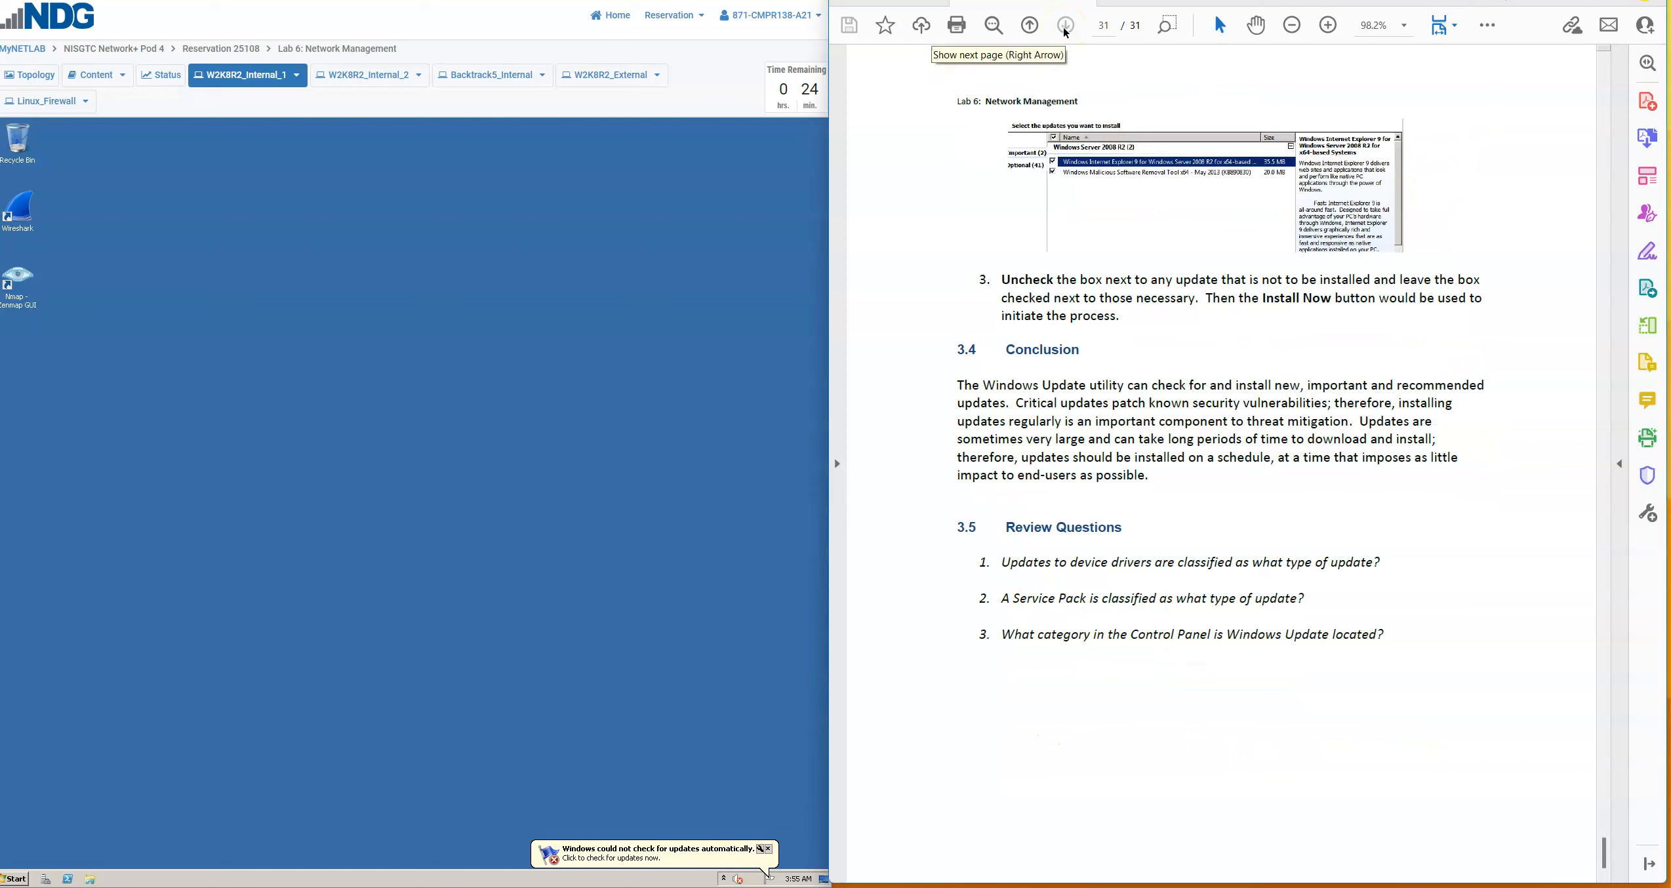